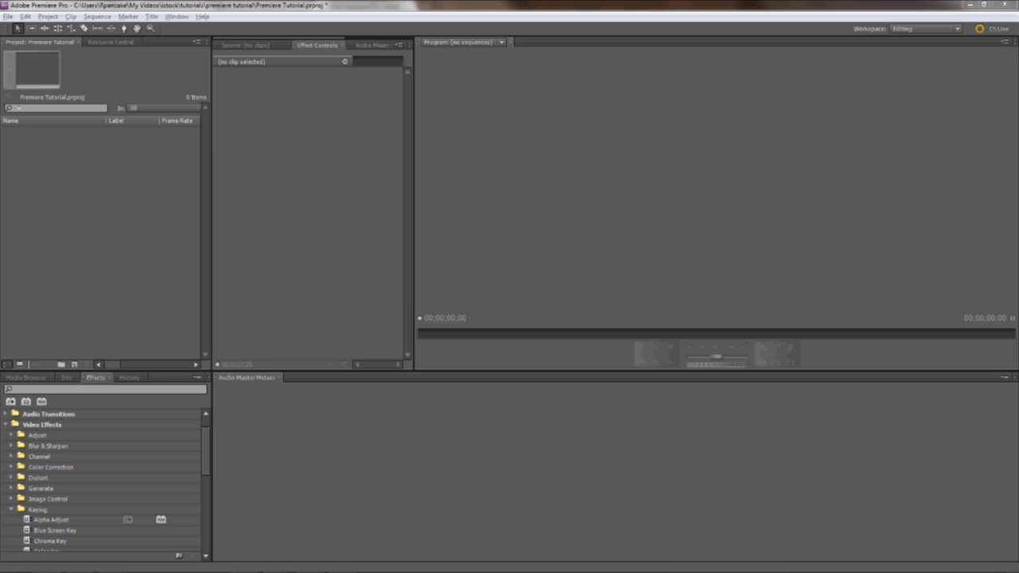
Step: Bring the assets folder window into view beside the empty Premiere project
{"action": "left_click_drag", "start_coordinate": [1018, 155], "coordinate": [505, 125]}
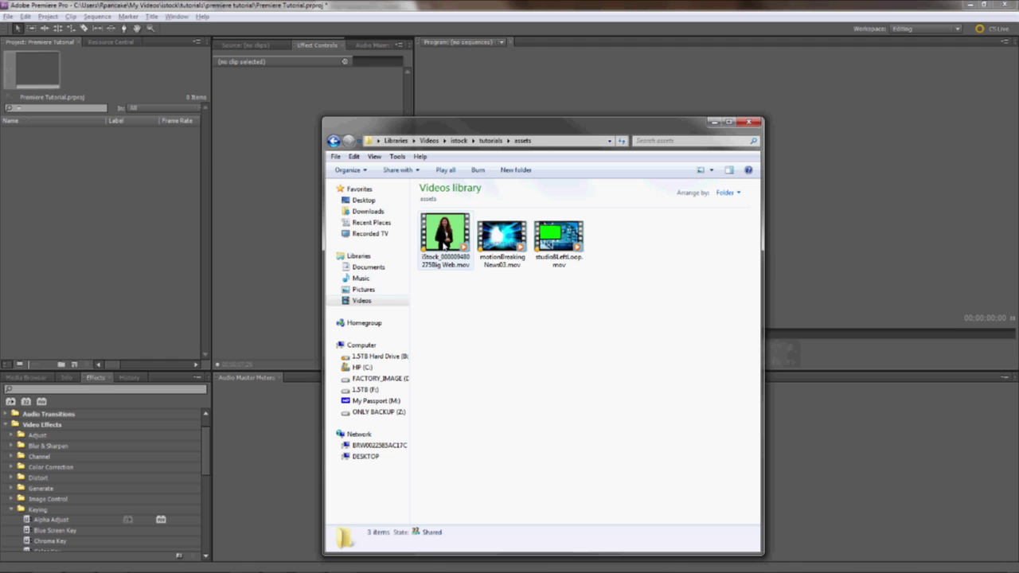
Step: Select all three .mov clips in the assets folder and drag them into the Project panel
{"action": "left_click", "coordinate": [444, 245]}
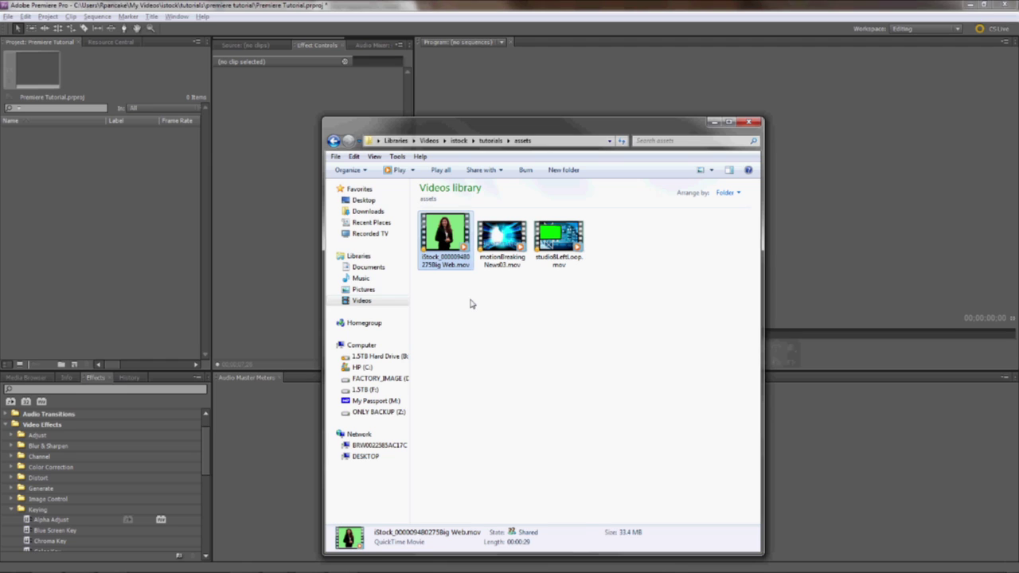
{"action": "key", "text": "Right"}
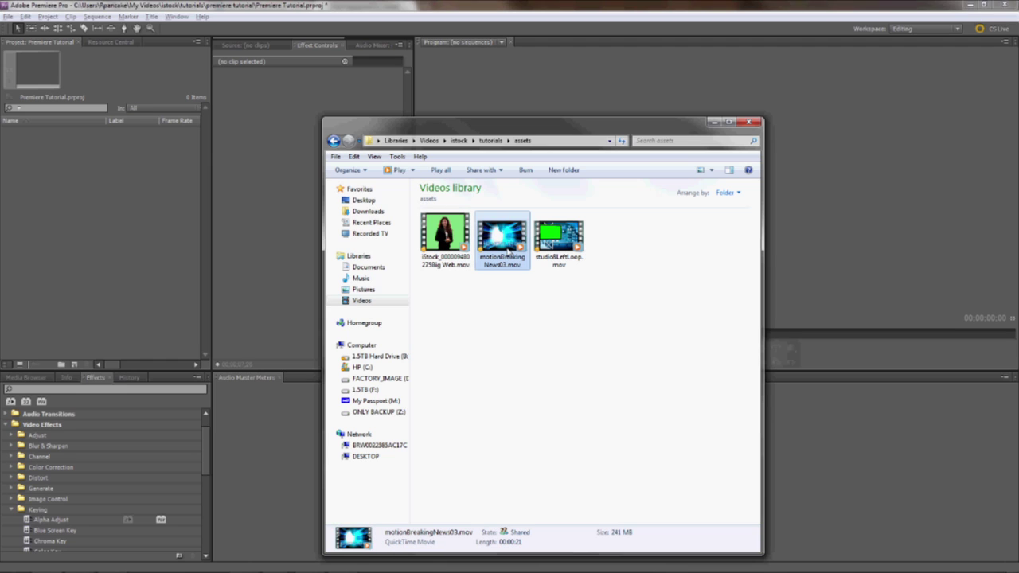
{"action": "key", "text": "ctrl+a"}
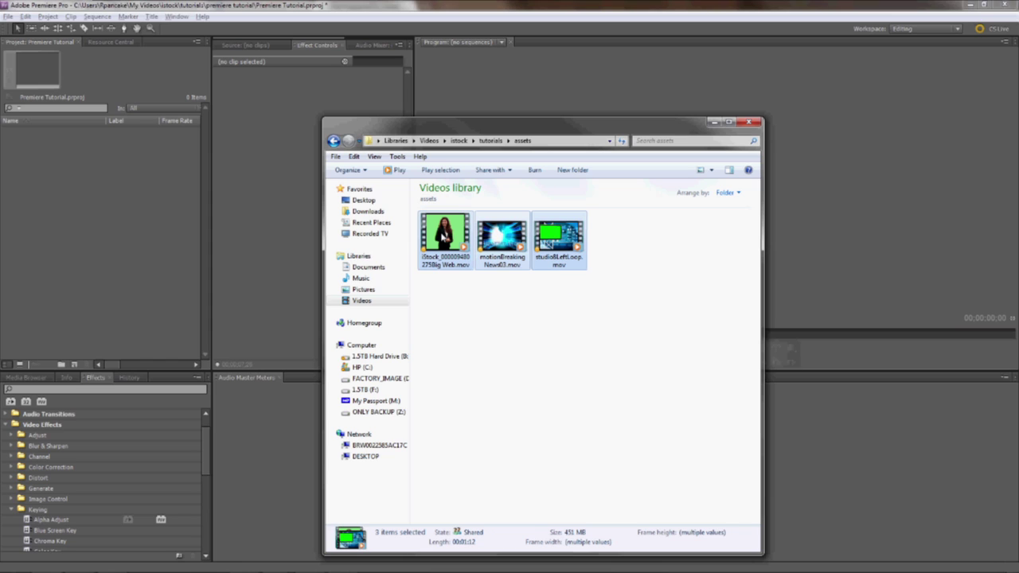
{"action": "left_click_drag", "start_coordinate": [443, 235], "coordinate": [102, 175]}
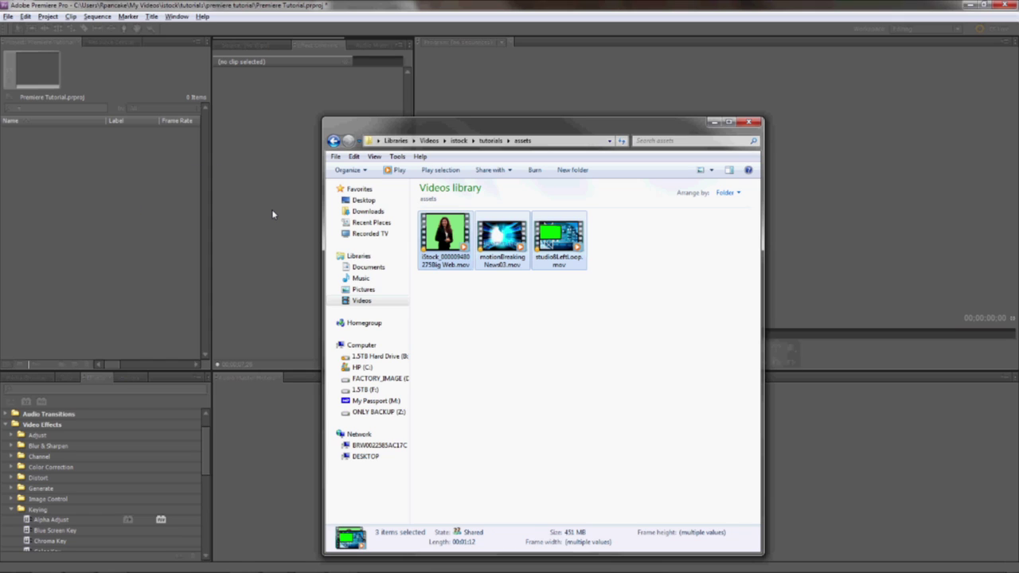
Step: Create a new sequence named Tutorial and place the presenter clip at its start on Video 3
{"action": "key", "text": "alt+Tab"}
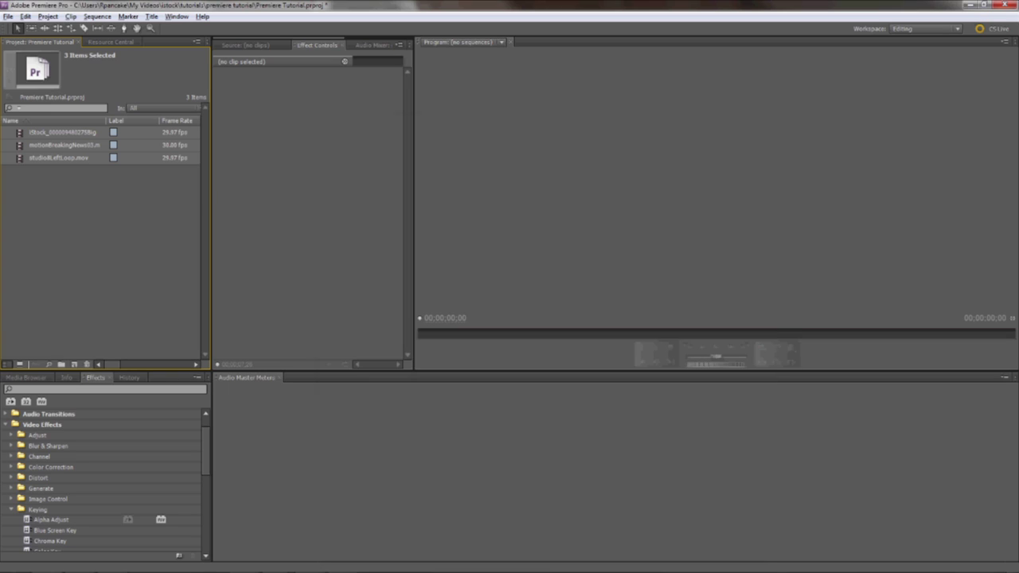
{"action": "left_click", "coordinate": [8, 16]}
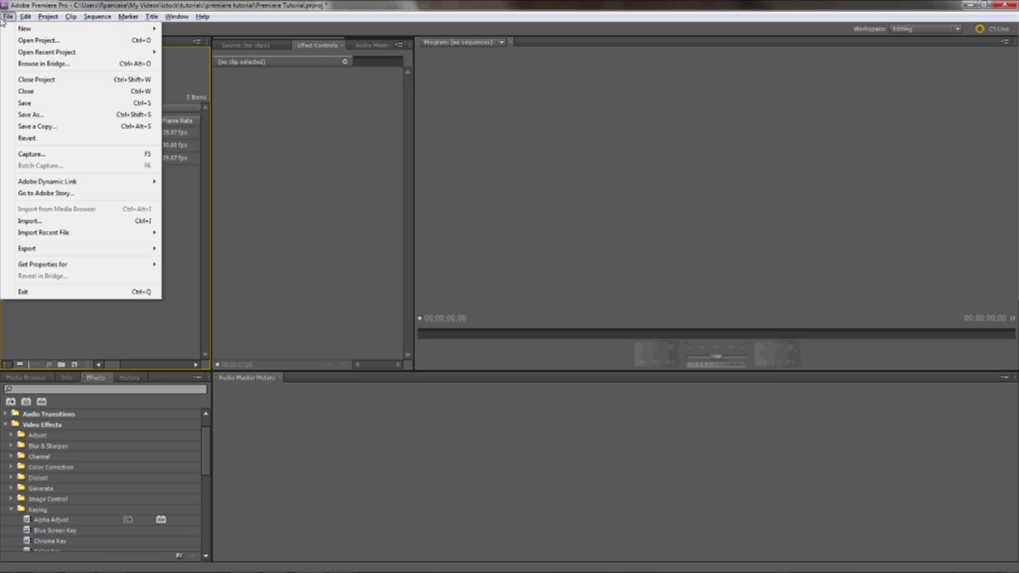
{"action": "mouse_move", "coordinate": [6, 29]}
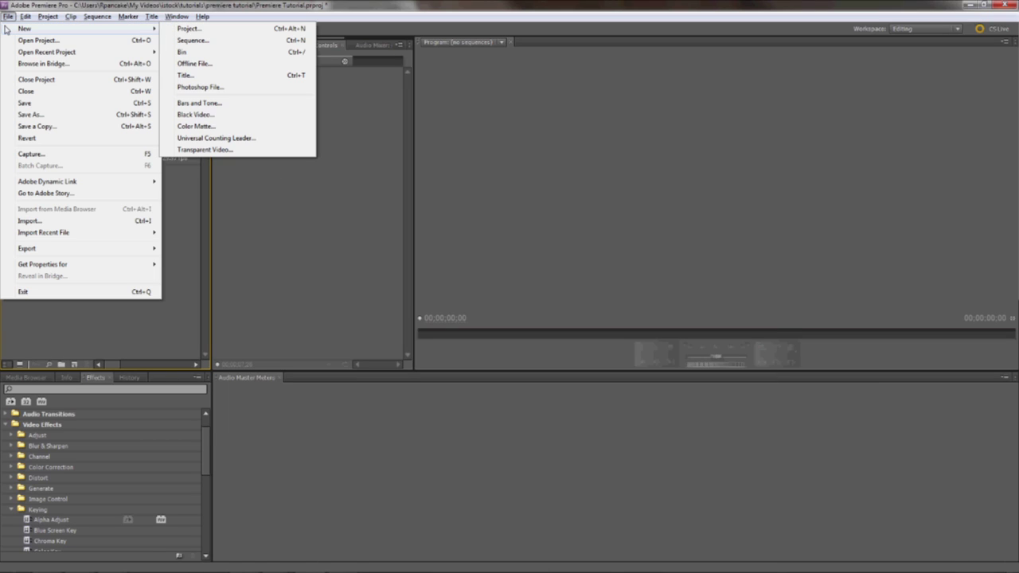
{"action": "left_click", "coordinate": [191, 41]}
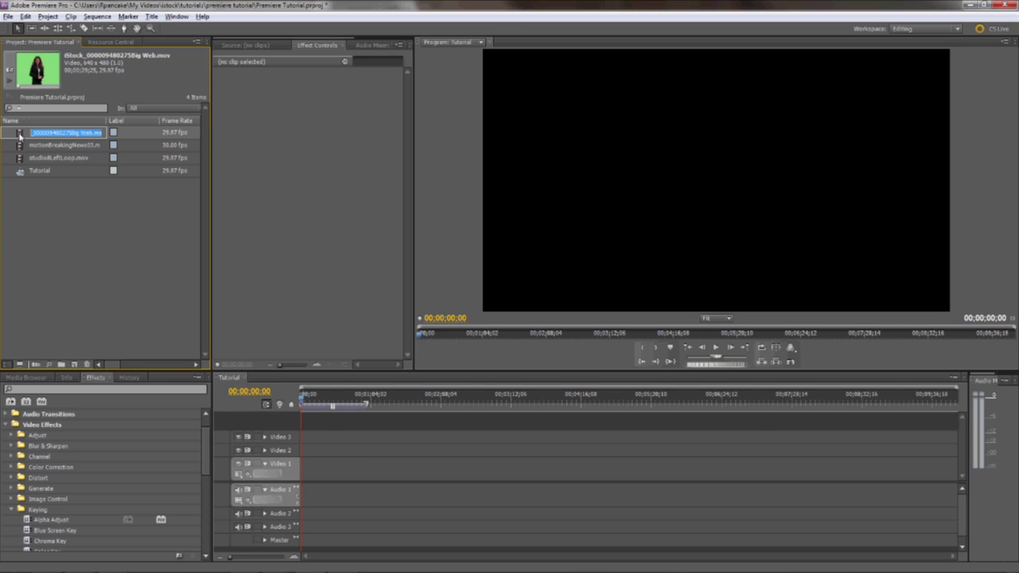
{"action": "left_click_drag", "start_coordinate": [19, 135], "coordinate": [305, 439]}
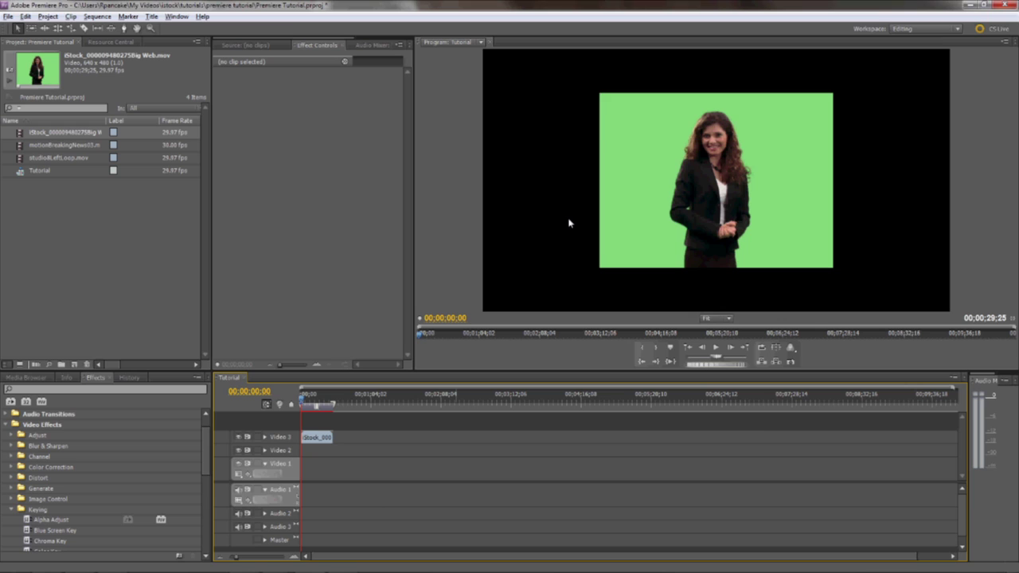
Step: Place the studio6LeftLoop.mov background on Video 2 beneath the presenter and select it
{"action": "left_click", "coordinate": [19, 145]}
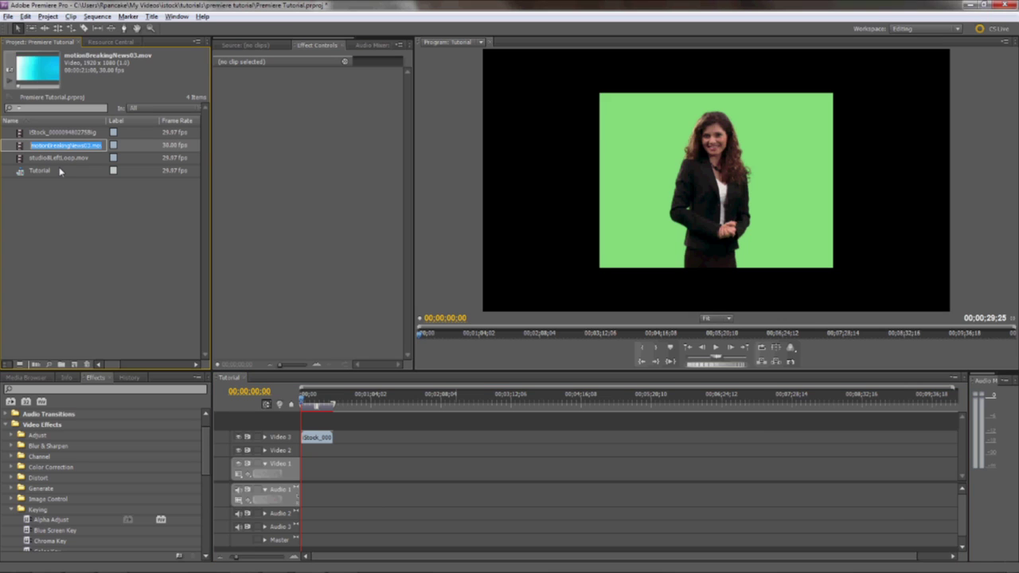
{"action": "left_click", "coordinate": [20, 158]}
{"action": "left_click_drag", "start_coordinate": [19, 157], "coordinate": [301, 453]}
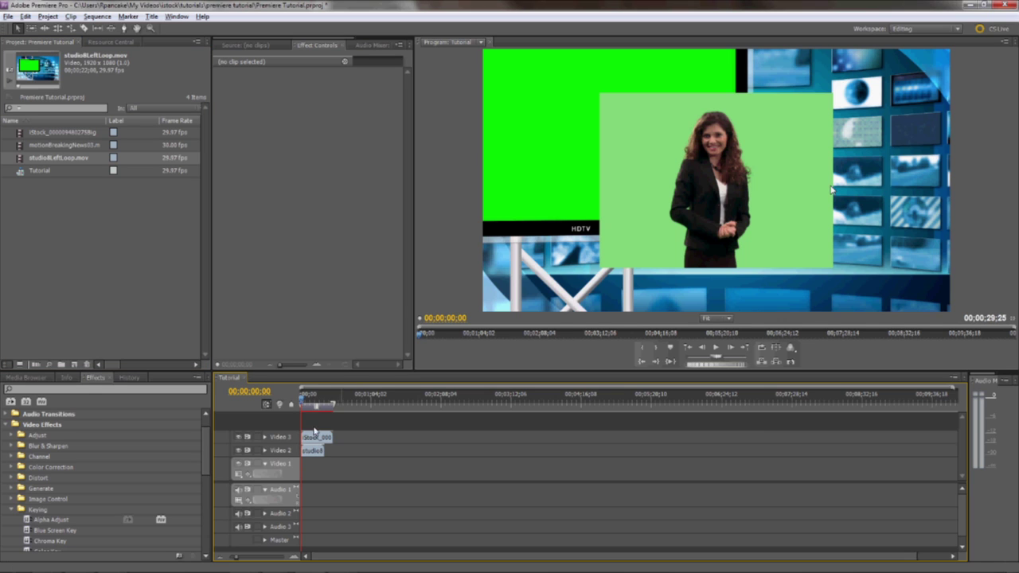
{"action": "left_click", "coordinate": [312, 451]}
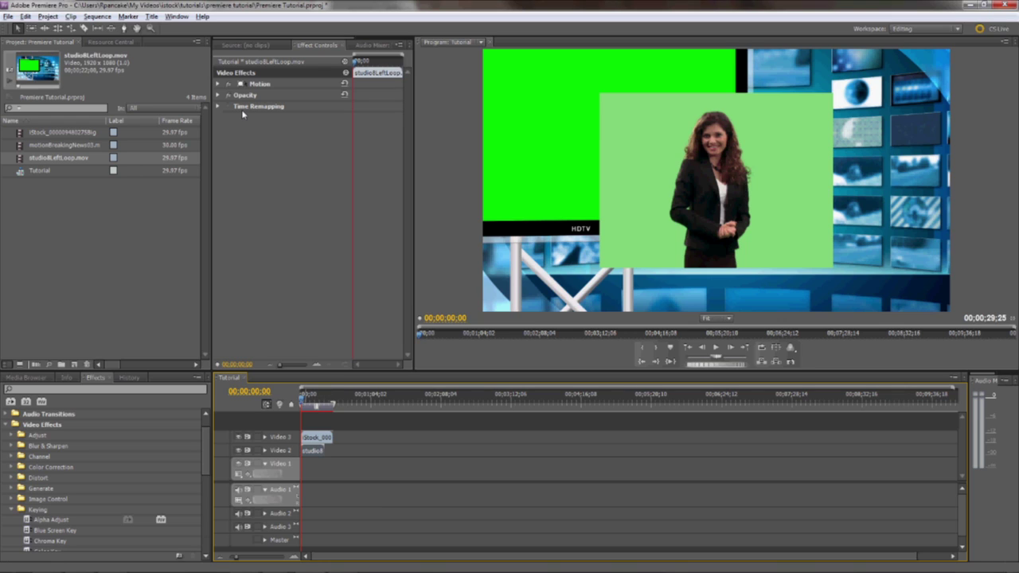
Step: Scale the studio background down in Motion settings to fit the frame
{"action": "left_click", "coordinate": [218, 86]}
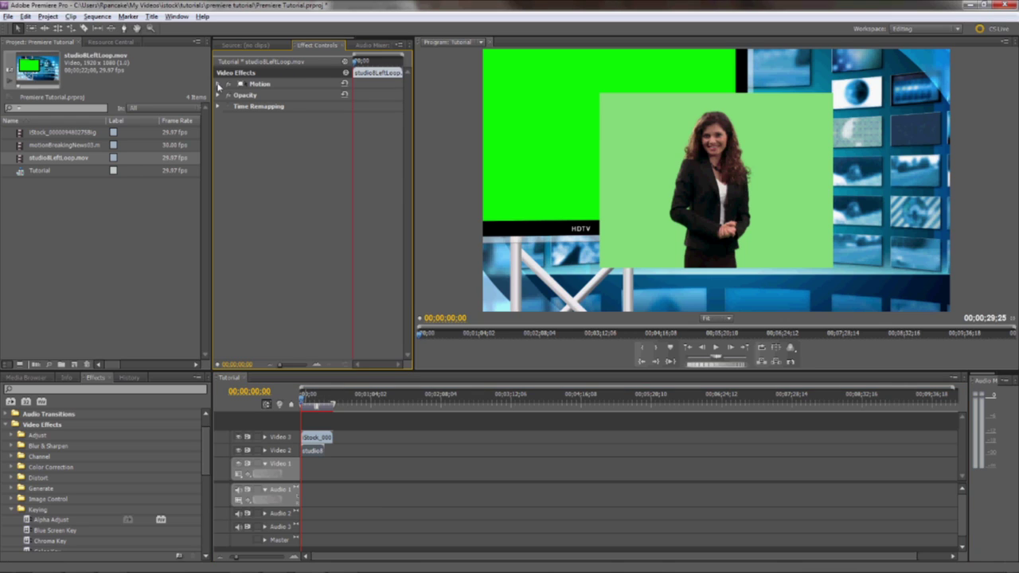
{"action": "left_click", "coordinate": [218, 85]}
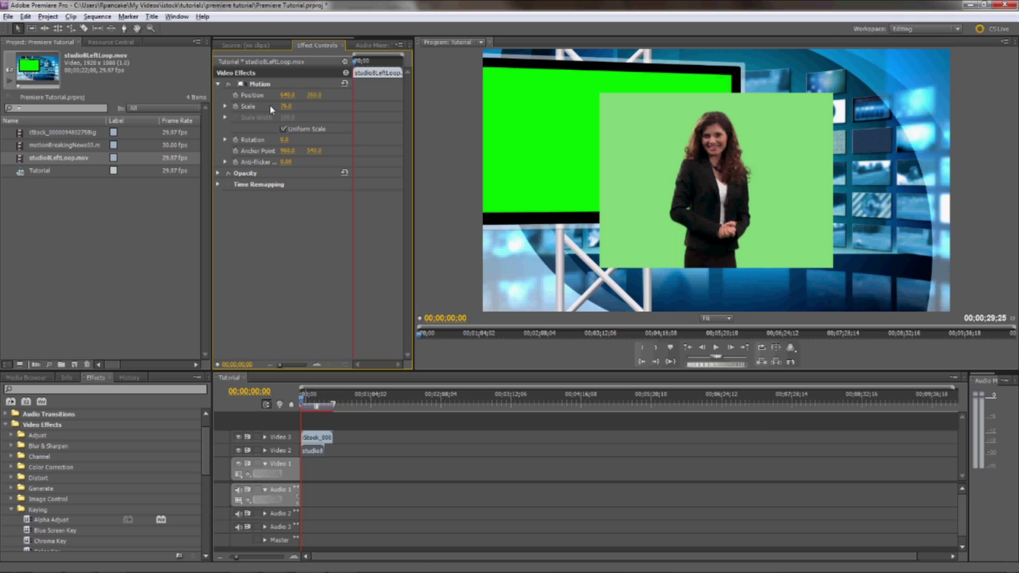
{"action": "left_click_drag", "start_coordinate": [271, 108], "coordinate": [262, 104]}
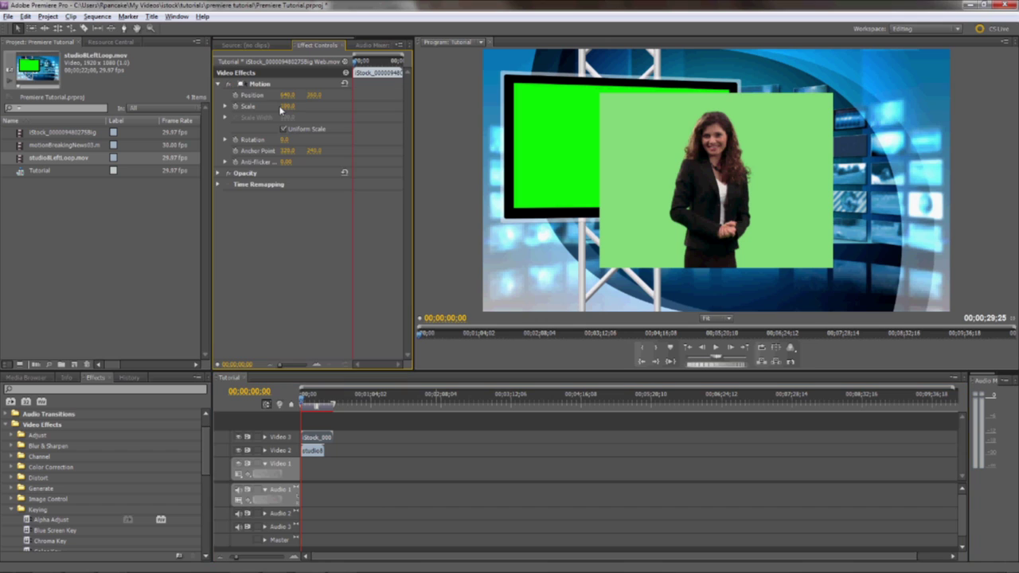
Step: Enlarge the presenter to scale 245 and move her right and slightly up
{"action": "left_click_drag", "start_coordinate": [281, 110], "coordinate": [315, 116]}
{"action": "left_click", "coordinate": [644, 130]}
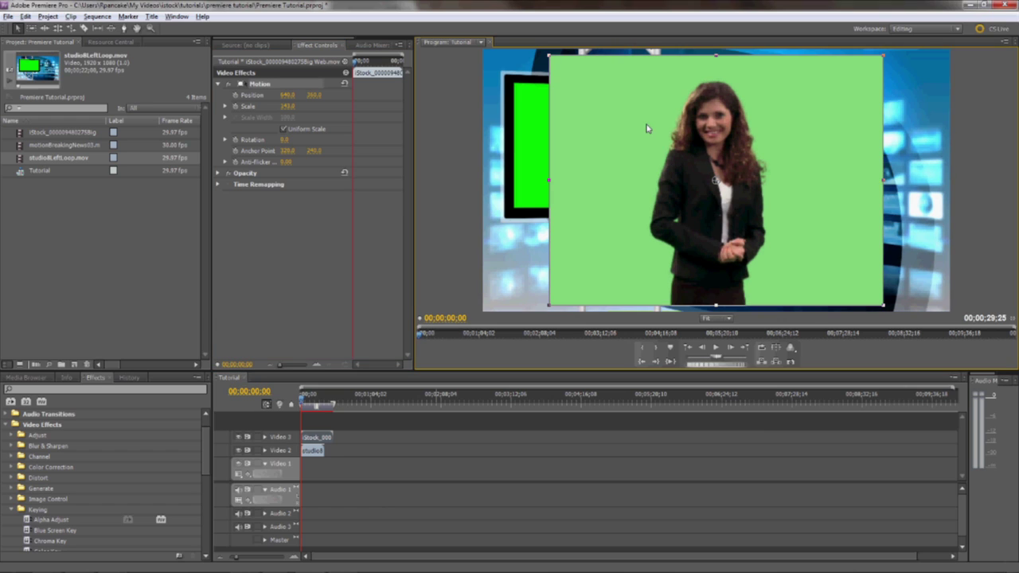
{"action": "left_click_drag", "start_coordinate": [708, 201], "coordinate": [779, 230]}
{"action": "mouse_move", "coordinate": [748, 148]}
{"action": "left_mouse_down"}
{"action": "mouse_move", "coordinate": [740, 133]}
{"action": "mouse_move", "coordinate": [738, 141]}
{"action": "left_mouse_up"}
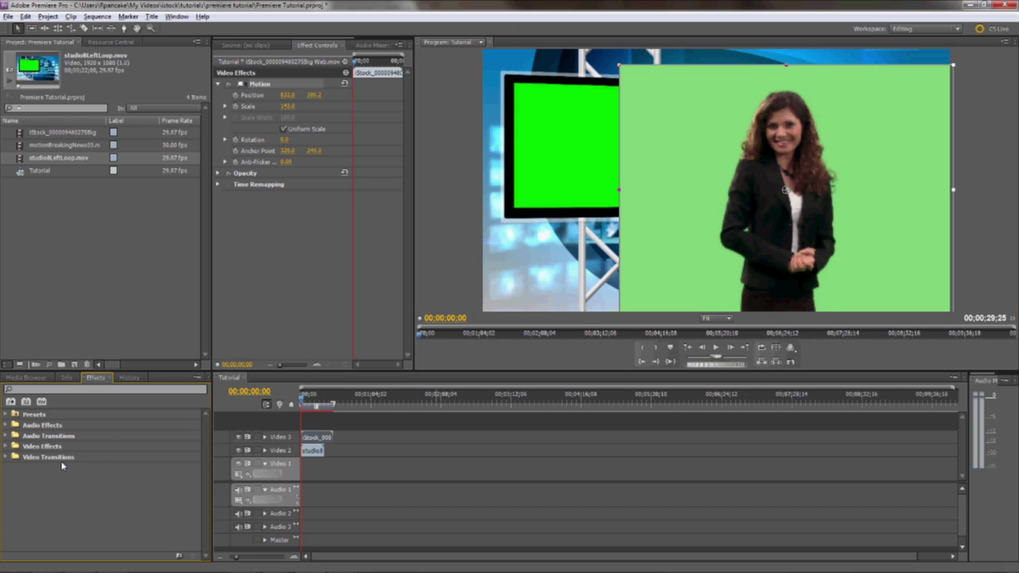
{"action": "left_click", "coordinate": [92, 390]}
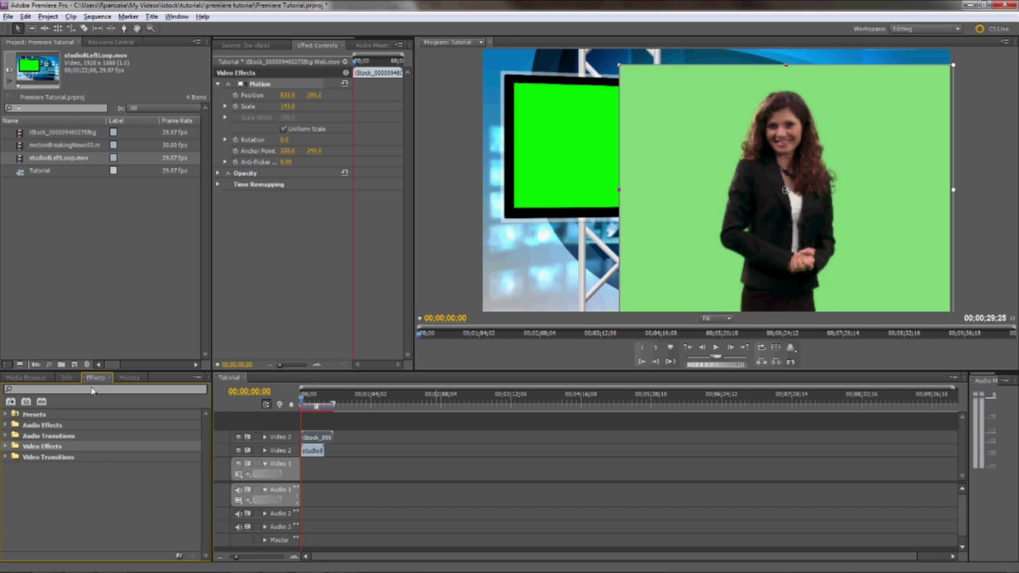
Step: Apply the Ultra Key effect from the Keying category to the presenter clip on Video 3
{"action": "left_click", "coordinate": [6, 447]}
{"action": "scroll", "coordinate": [31, 527], "scroll_direction": "down", "scroll_amount": 2}
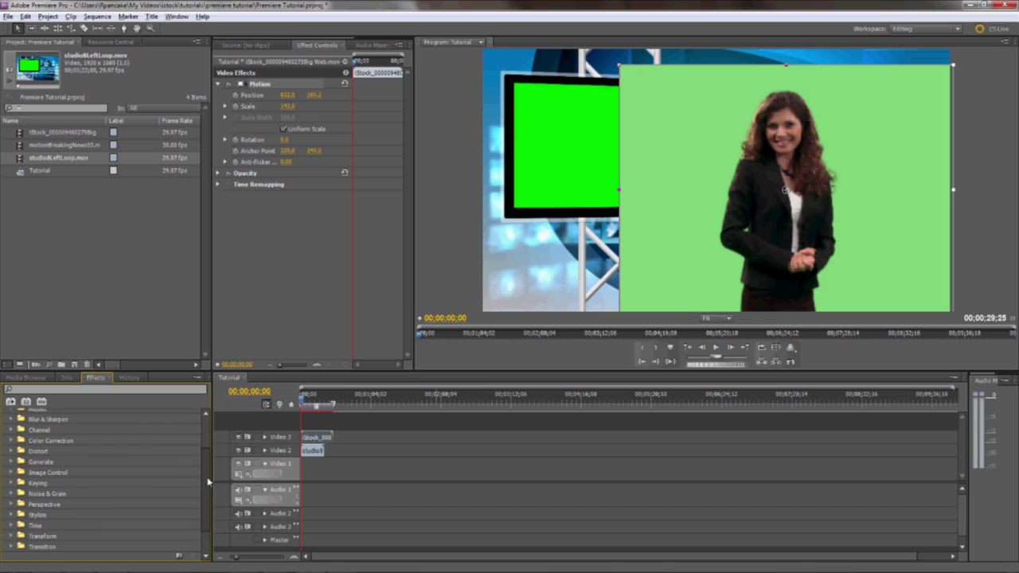
{"action": "scroll", "coordinate": [43, 499], "scroll_direction": "up", "scroll_amount": 1}
{"action": "double_click", "coordinate": [39, 489]}
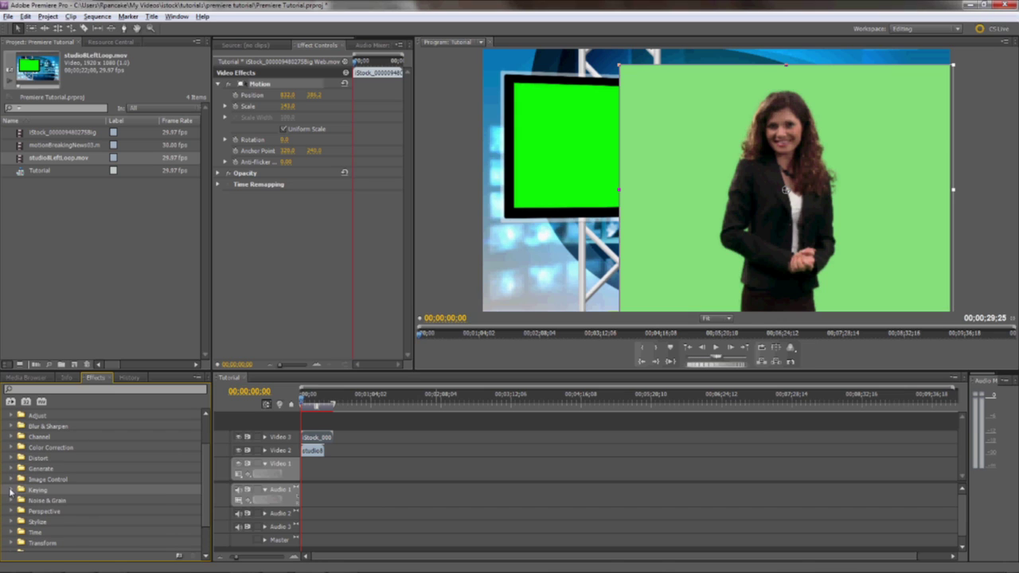
{"action": "left_click_drag", "start_coordinate": [207, 471], "coordinate": [198, 516]}
{"action": "left_click", "coordinate": [197, 516]}
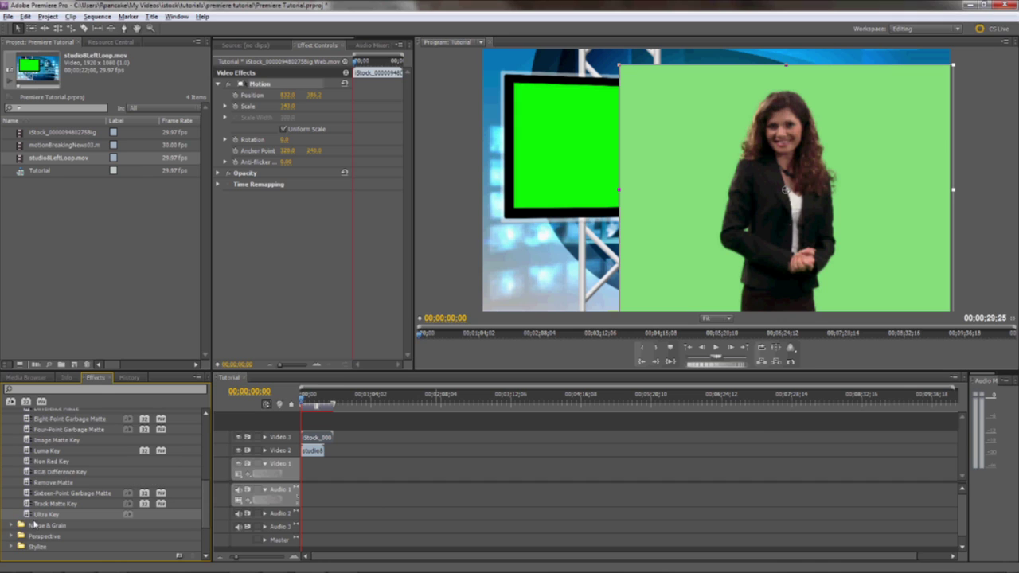
{"action": "left_click_drag", "start_coordinate": [28, 516], "coordinate": [316, 440]}
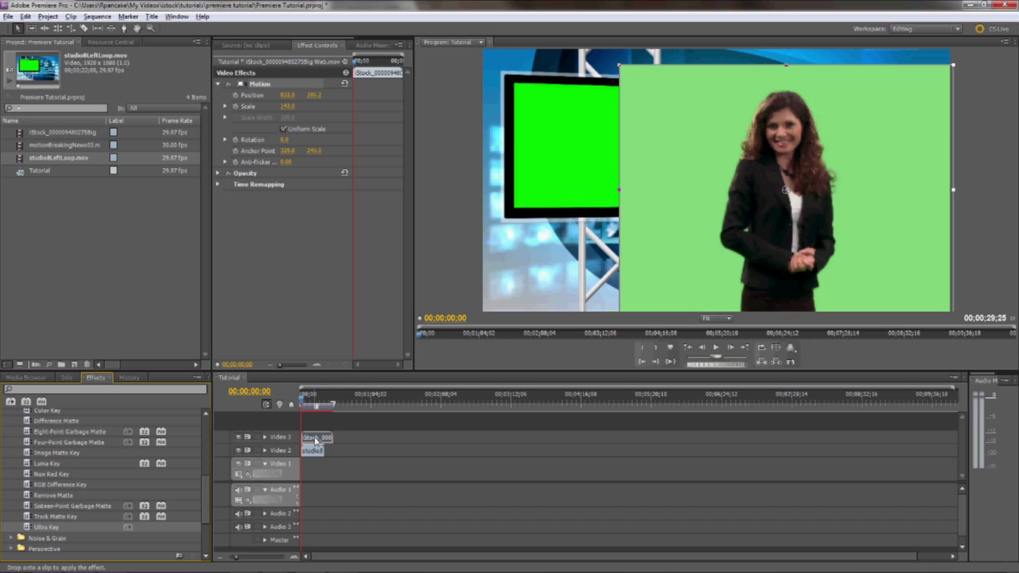
{"action": "left_click_drag", "start_coordinate": [316, 440], "coordinate": [319, 440]}
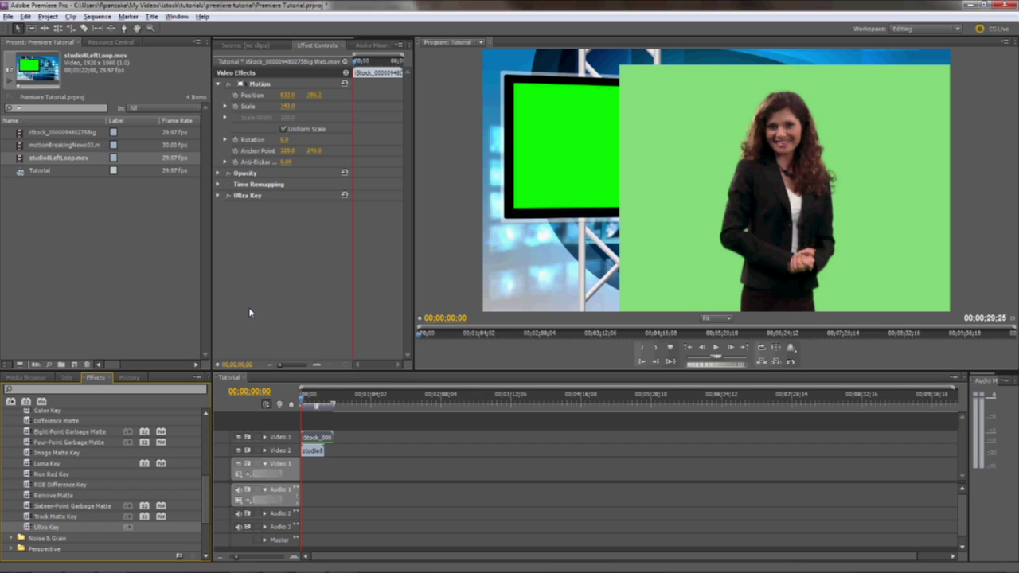
{"action": "left_click", "coordinate": [218, 195]}
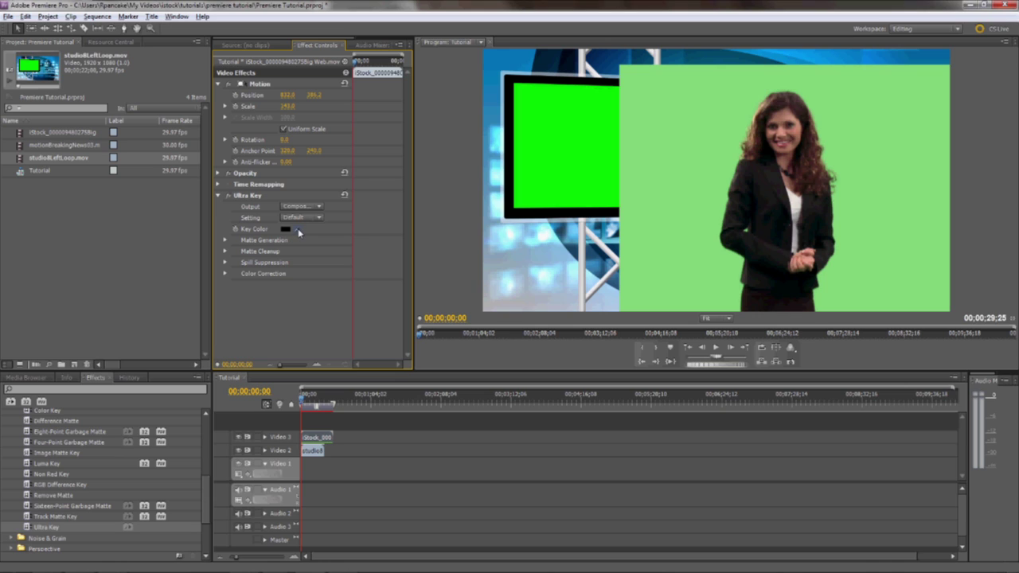
Step: Sample the presenter's green backdrop as the Ultra Key colour to remove it
{"action": "left_click_drag", "start_coordinate": [299, 232], "coordinate": [684, 144]}
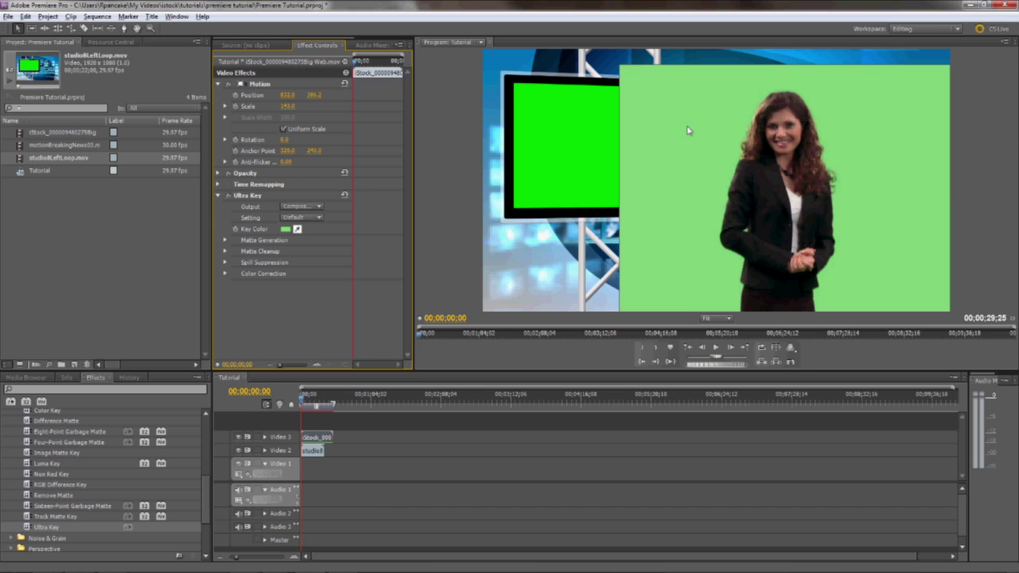
{"action": "left_click", "coordinate": [688, 129]}
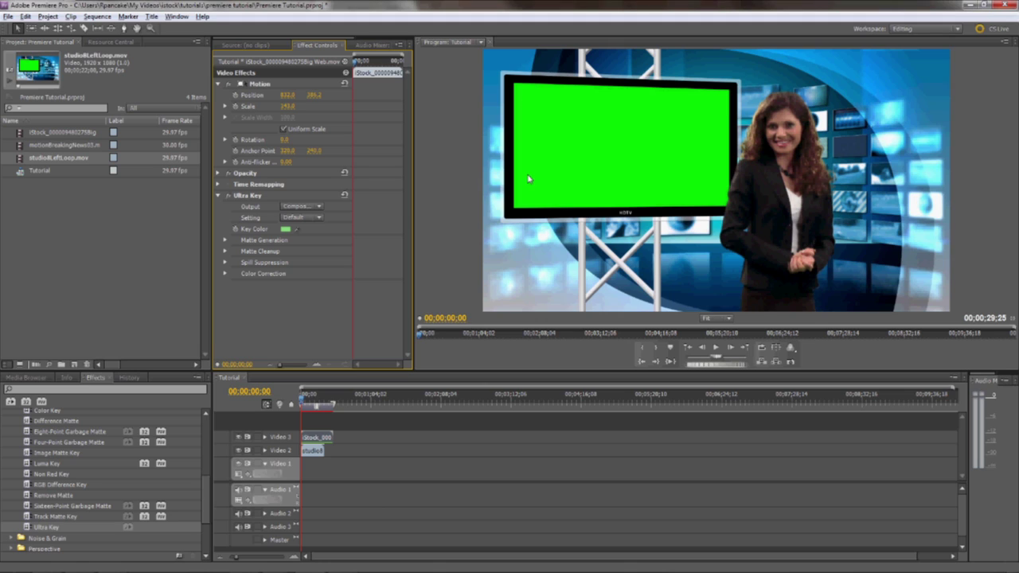
Step: Add Ultra Key to the studio clip on Video 2, sampling the monitor's green screen as key colour
{"action": "left_click", "coordinate": [42, 528]}
{"action": "left_click_drag", "start_coordinate": [42, 529], "coordinate": [311, 455]}
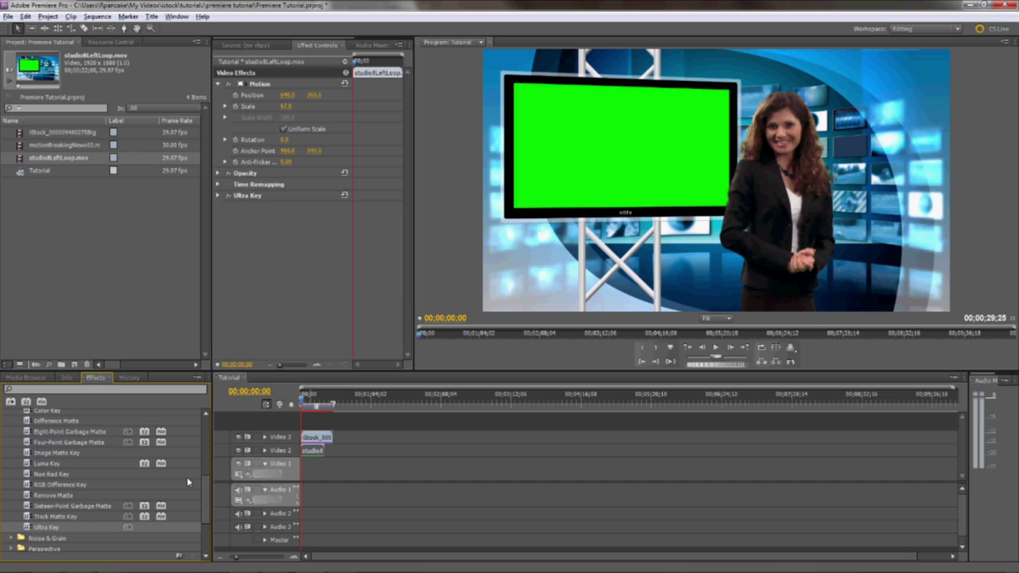
{"action": "left_click", "coordinate": [217, 195]}
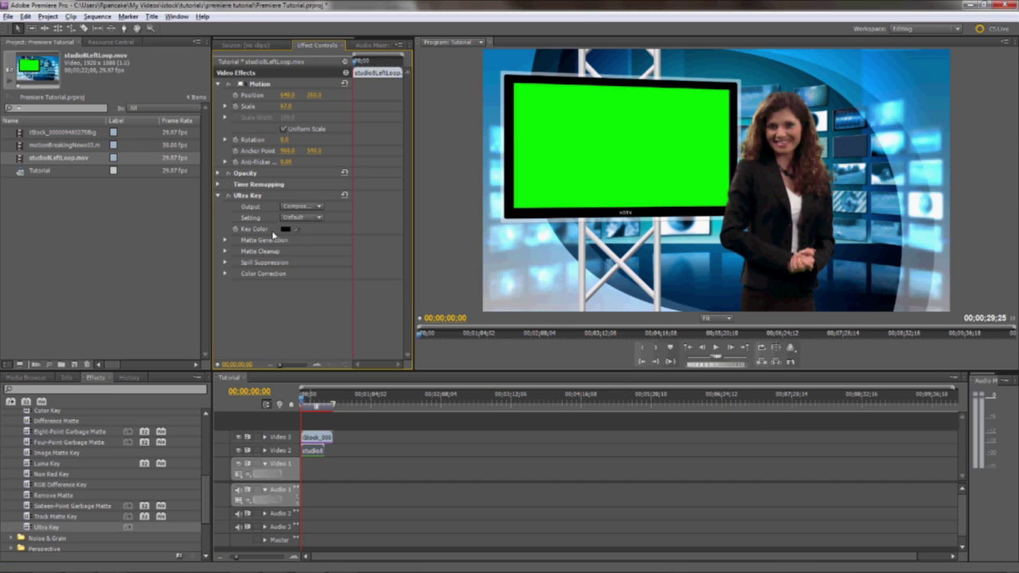
{"action": "left_click", "coordinate": [297, 229]}
{"action": "left_click_drag", "start_coordinate": [483, 230], "coordinate": [579, 157]}
{"action": "left_click", "coordinate": [578, 152]}
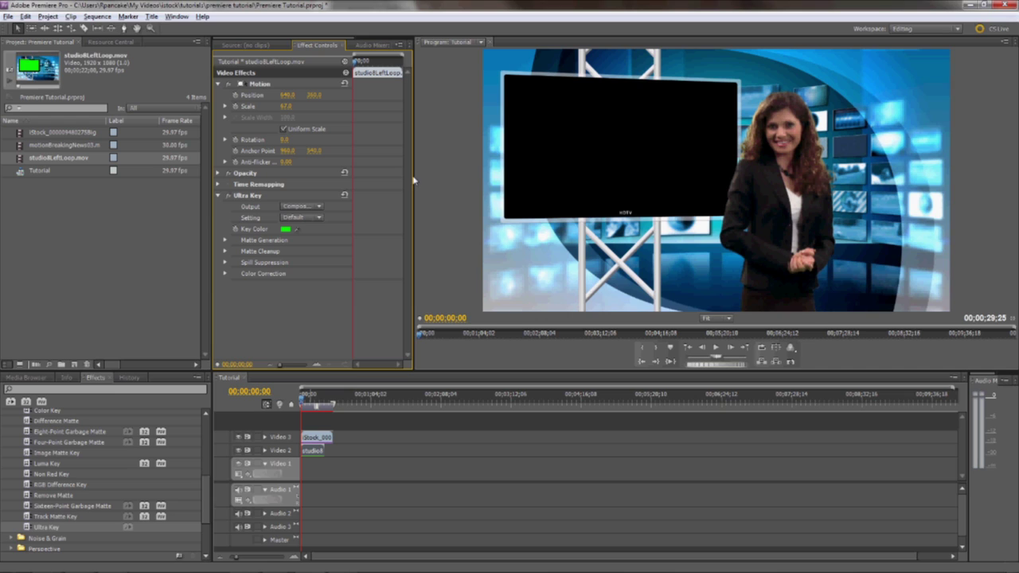
Step: Place motionBreakingNews03.mov on Video 1 and scrub to a frame showing the news footage
{"action": "left_click", "coordinate": [58, 144]}
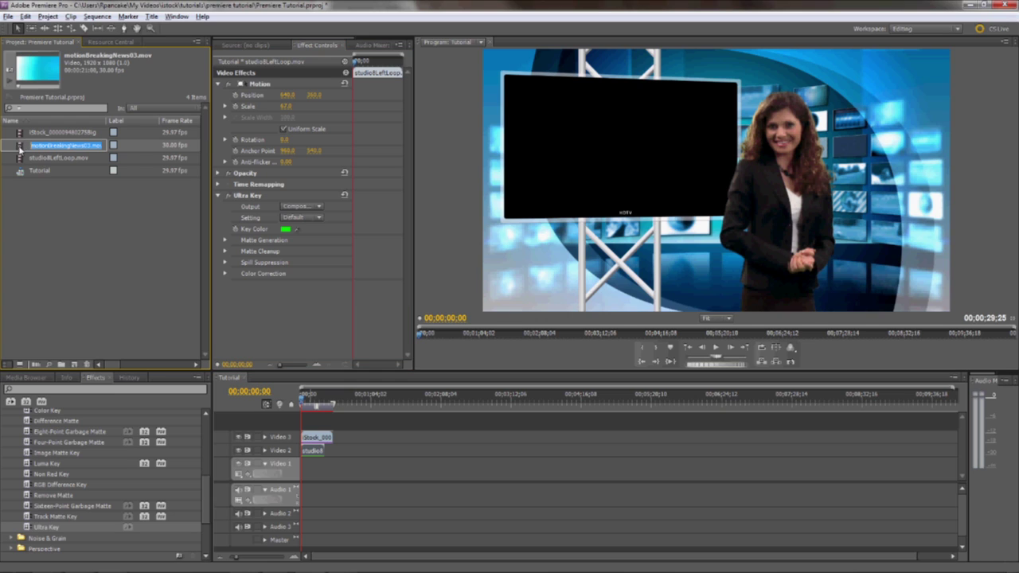
{"action": "left_click_drag", "start_coordinate": [19, 148], "coordinate": [298, 470]}
{"action": "left_click", "coordinate": [317, 403]}
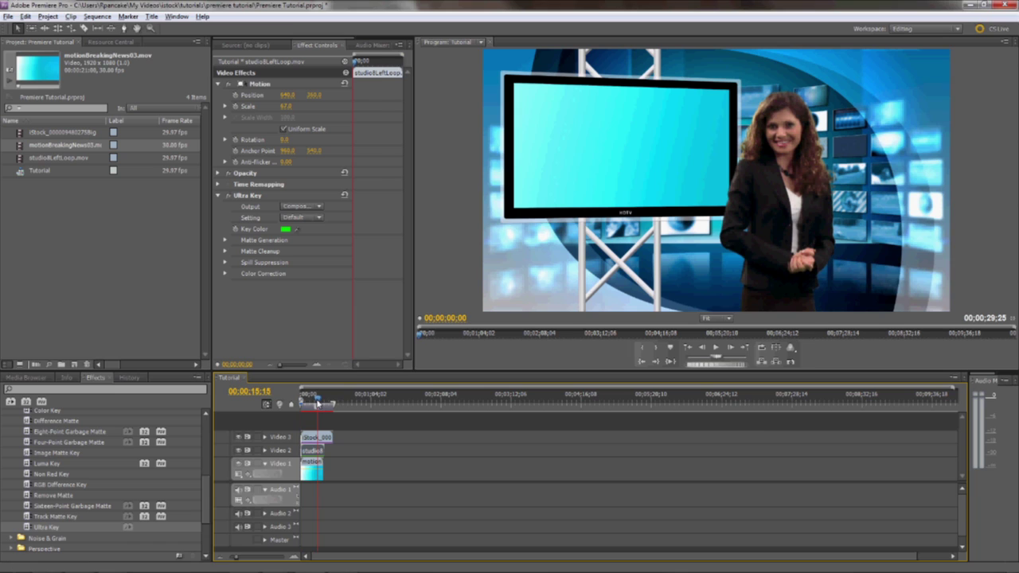
{"action": "left_click_drag", "start_coordinate": [316, 404], "coordinate": [312, 404]}
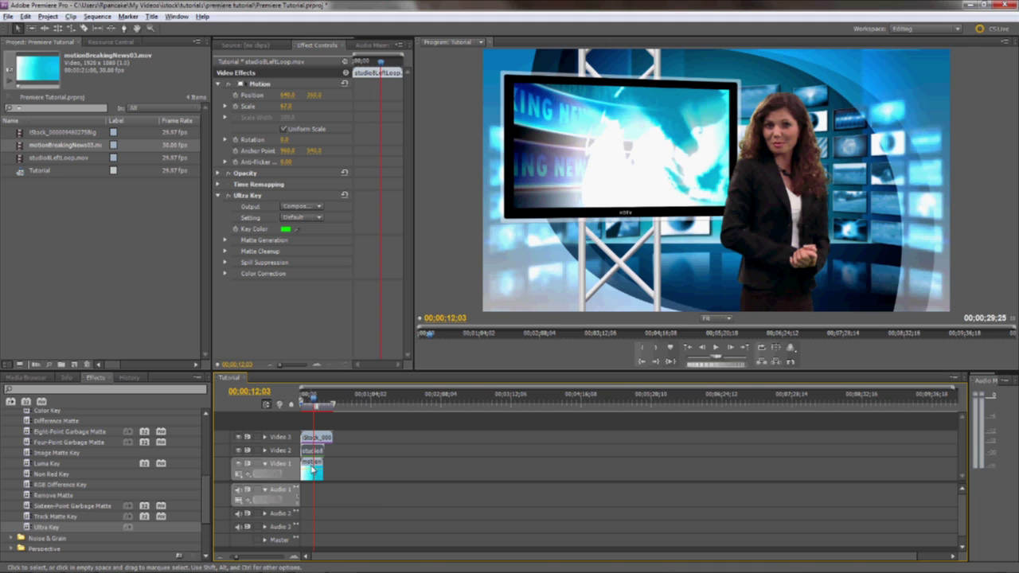
{"action": "left_click", "coordinate": [310, 465]}
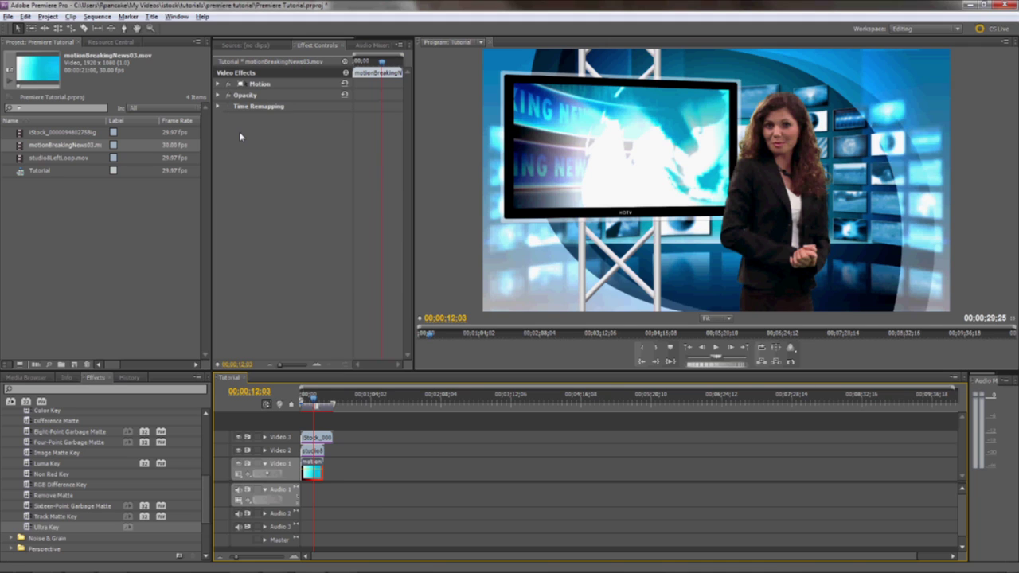
Step: Lock Video 2 and 3, then scale the news footage to about 33 and fit it inside the monitor
{"action": "left_click", "coordinate": [219, 84]}
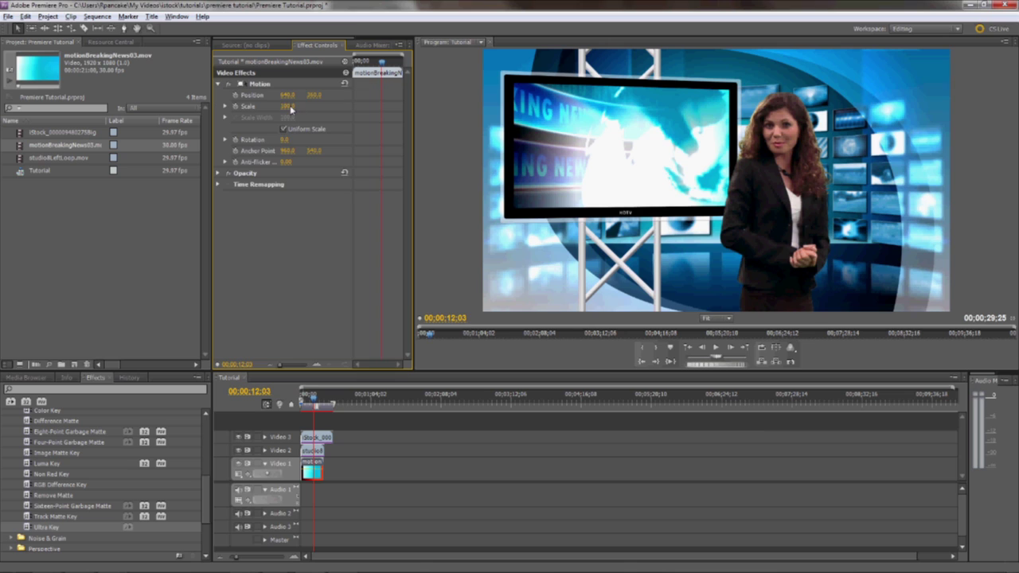
{"action": "mouse_move", "coordinate": [290, 105]}
{"action": "left_mouse_down"}
{"action": "mouse_move", "coordinate": [249, 106]}
{"action": "mouse_move", "coordinate": [303, 120]}
{"action": "left_mouse_up"}
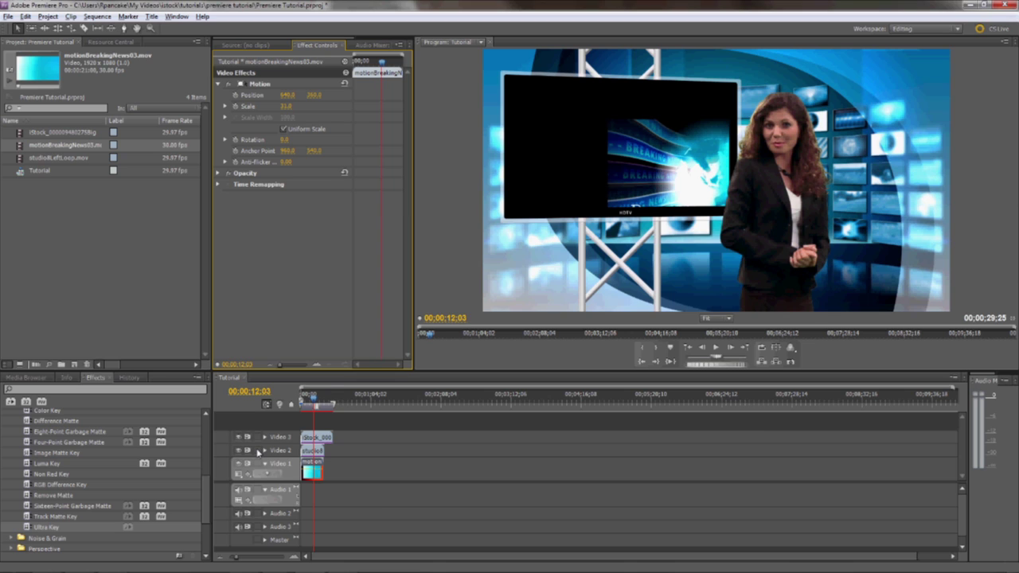
{"action": "left_click_drag", "start_coordinate": [334, 457], "coordinate": [306, 432]}
{"action": "left_click", "coordinate": [623, 174]}
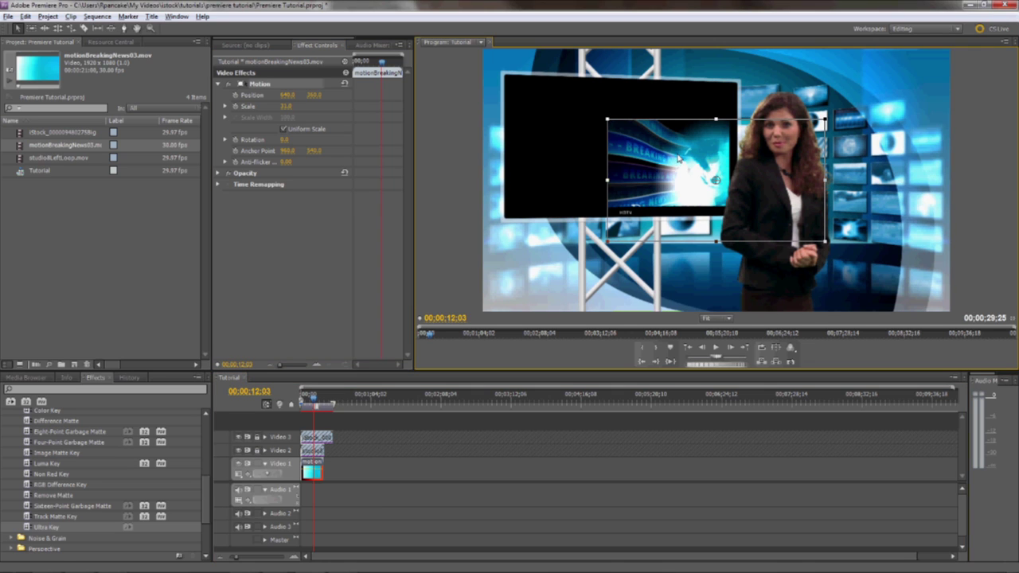
{"action": "left_click_drag", "start_coordinate": [678, 158], "coordinate": [581, 121]}
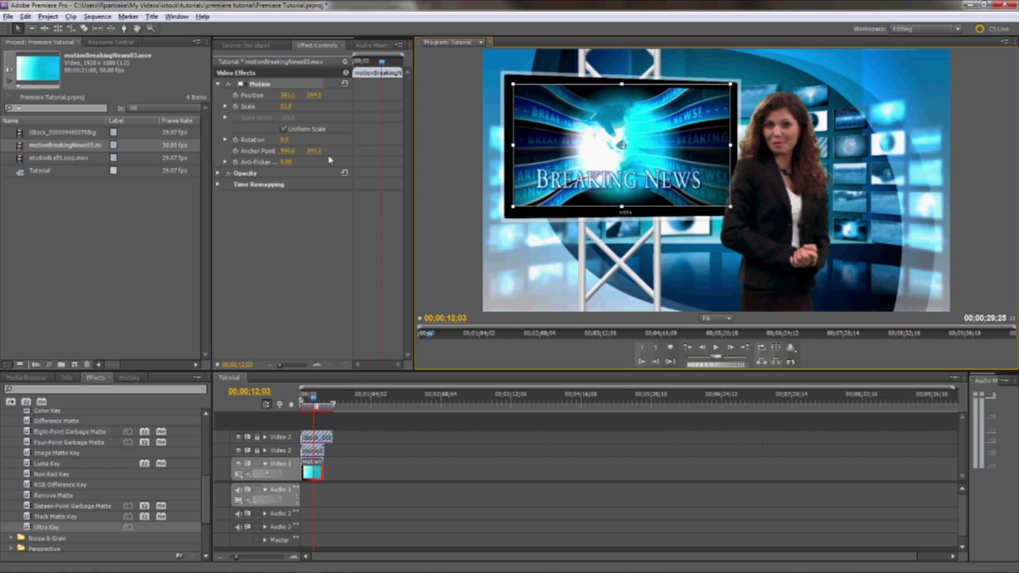
{"action": "left_click", "coordinate": [290, 106]}
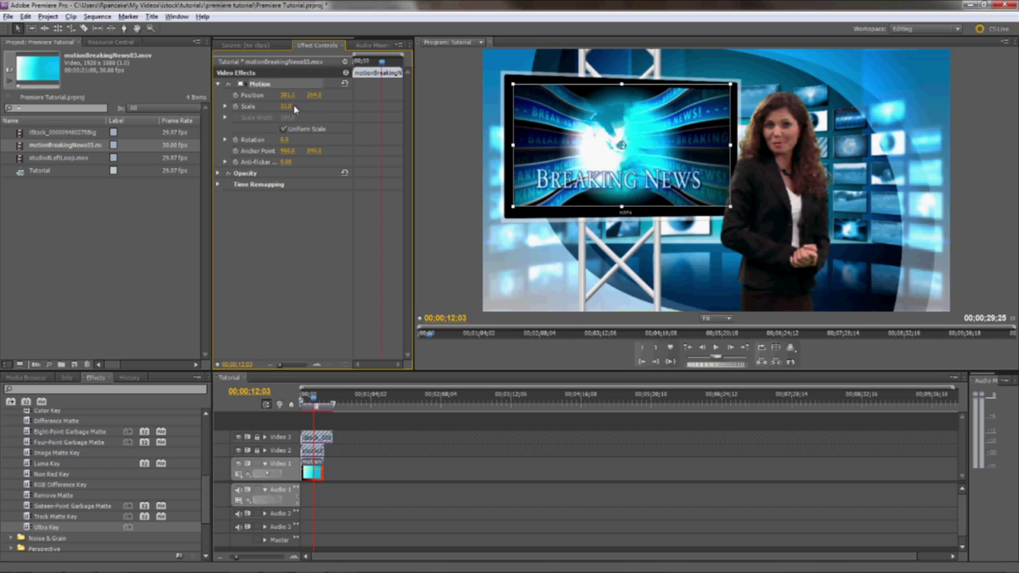
{"action": "left_click_drag", "start_coordinate": [294, 109], "coordinate": [302, 110]}
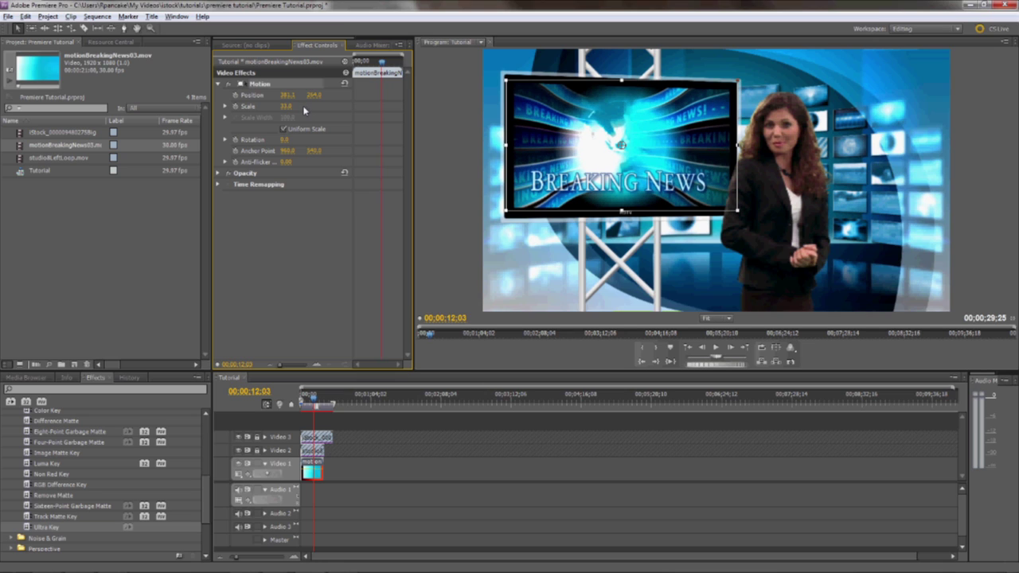
Step: Deselect the news clip, lock Video 1 alongside the other tracks, and preview an earlier frame
{"action": "left_click", "coordinate": [397, 419]}
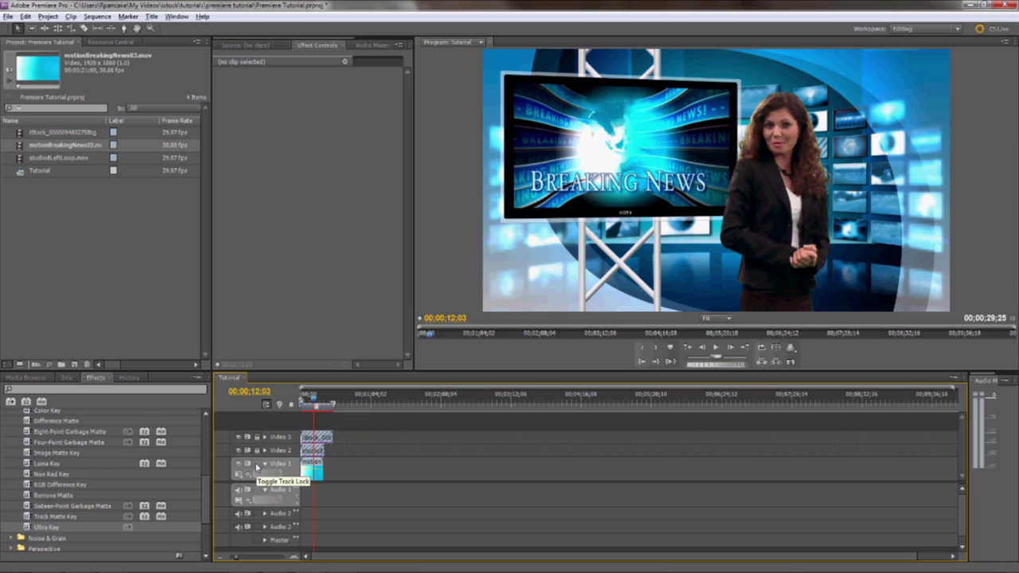
{"action": "left_click", "coordinate": [256, 466]}
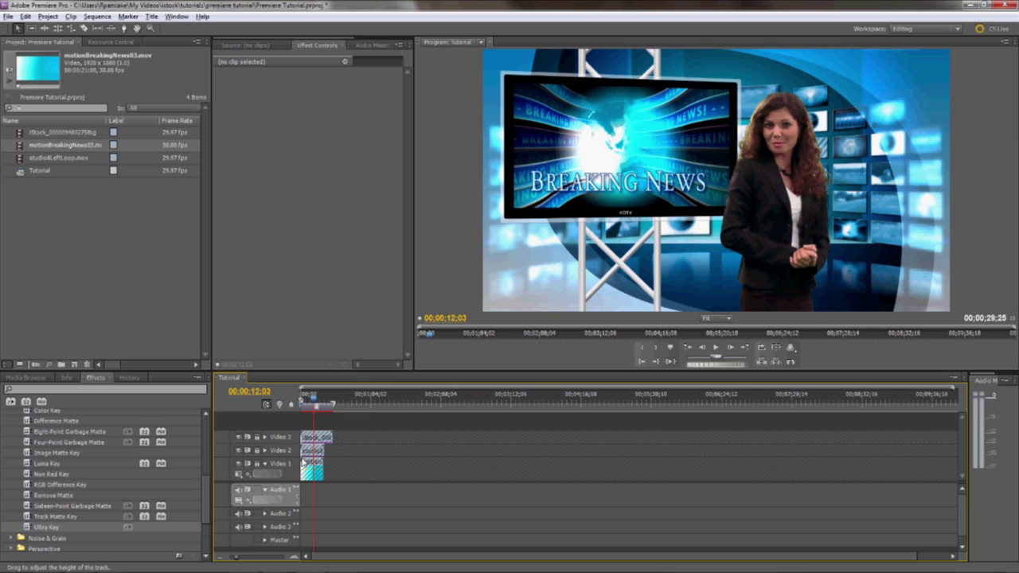
{"action": "left_click_drag", "start_coordinate": [315, 402], "coordinate": [312, 403]}
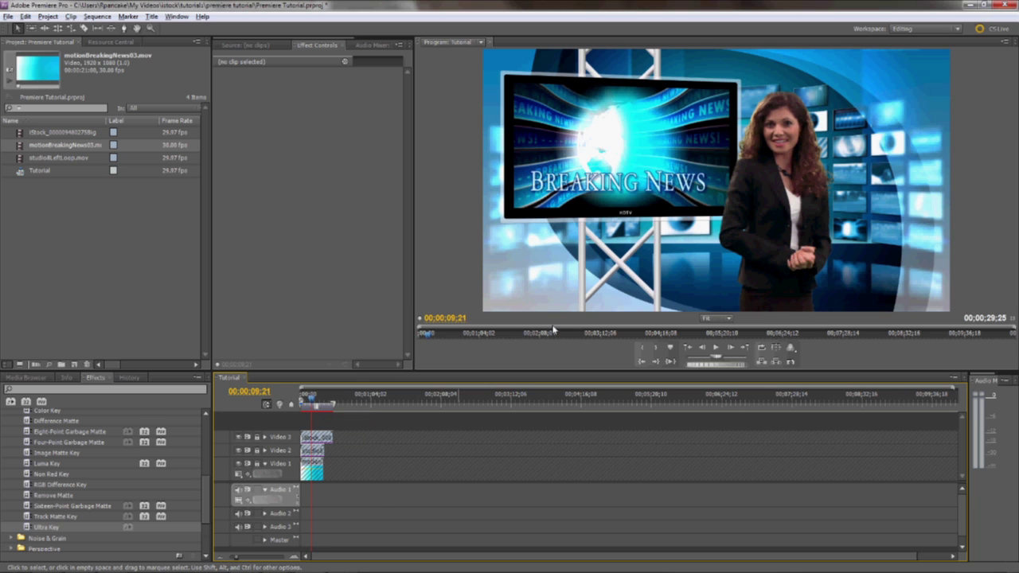